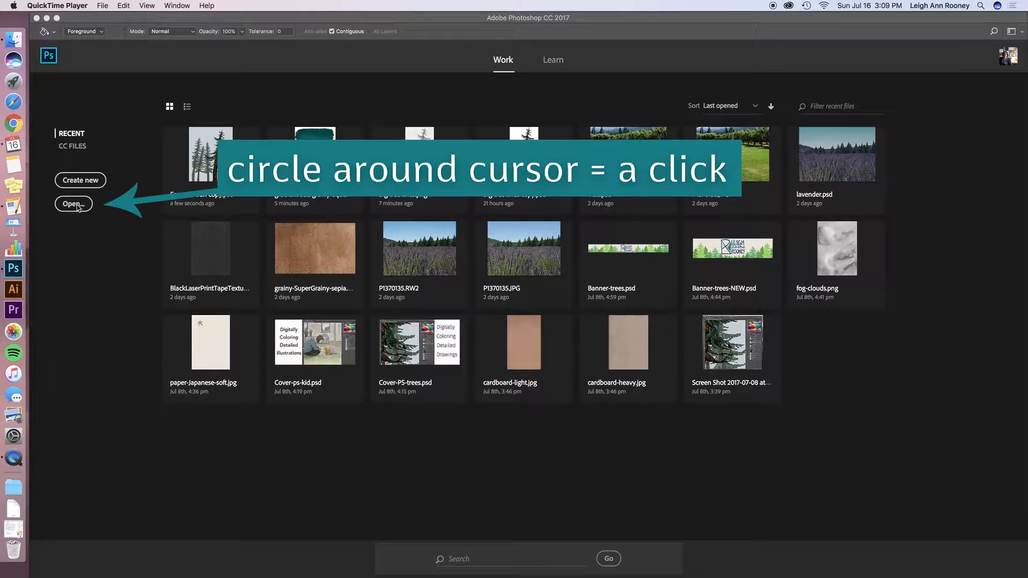
Step: Open big tree lines.png from the skillshare images folder on the Desktop
left_click(76, 204)
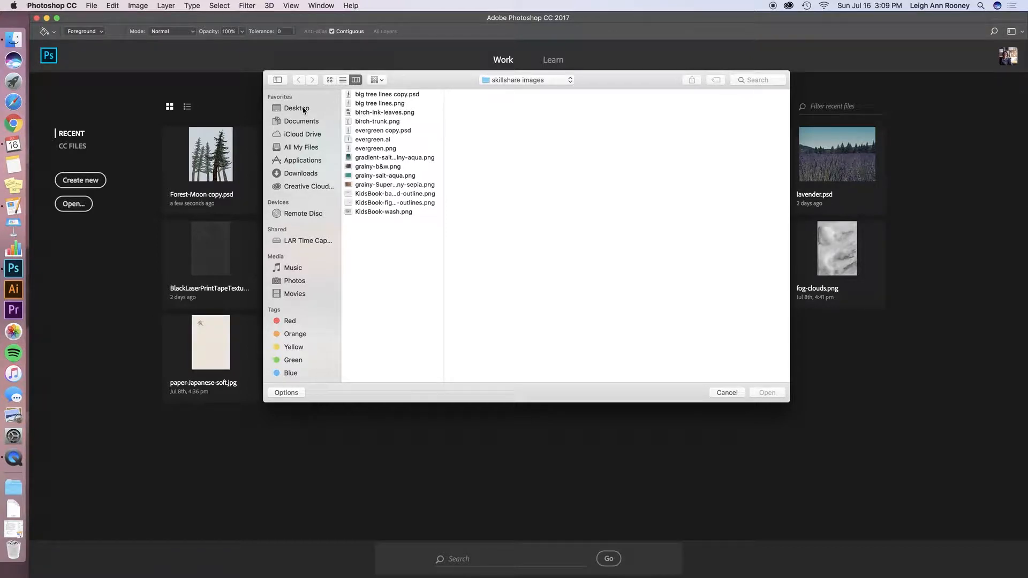
left_click(303, 110)
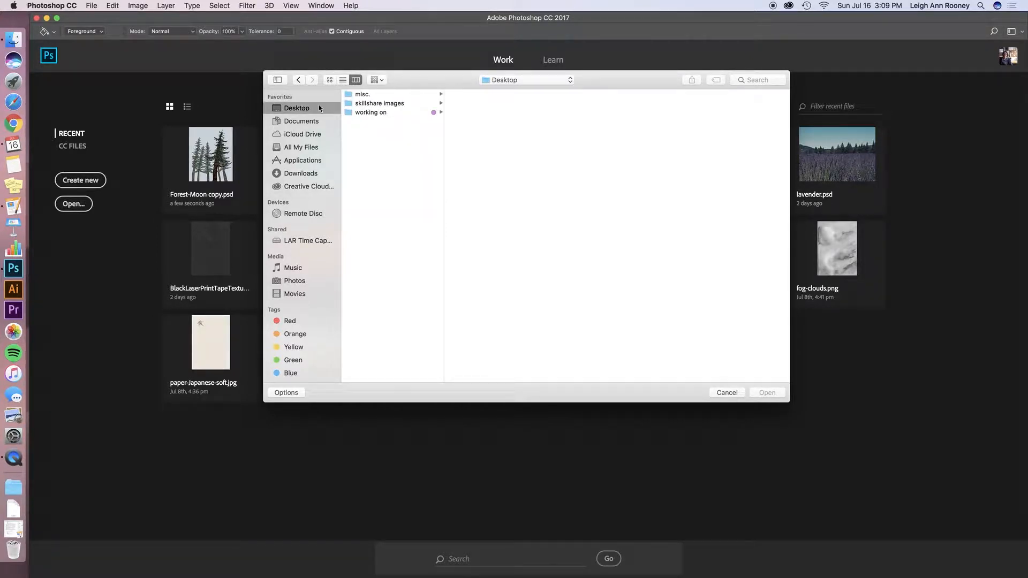
left_click(391, 104)
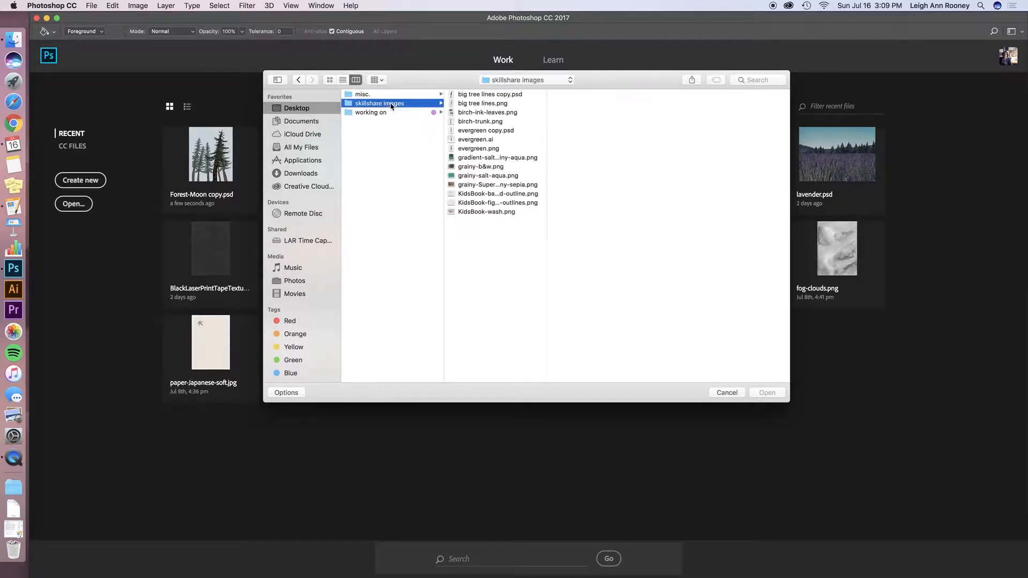
left_click(483, 104)
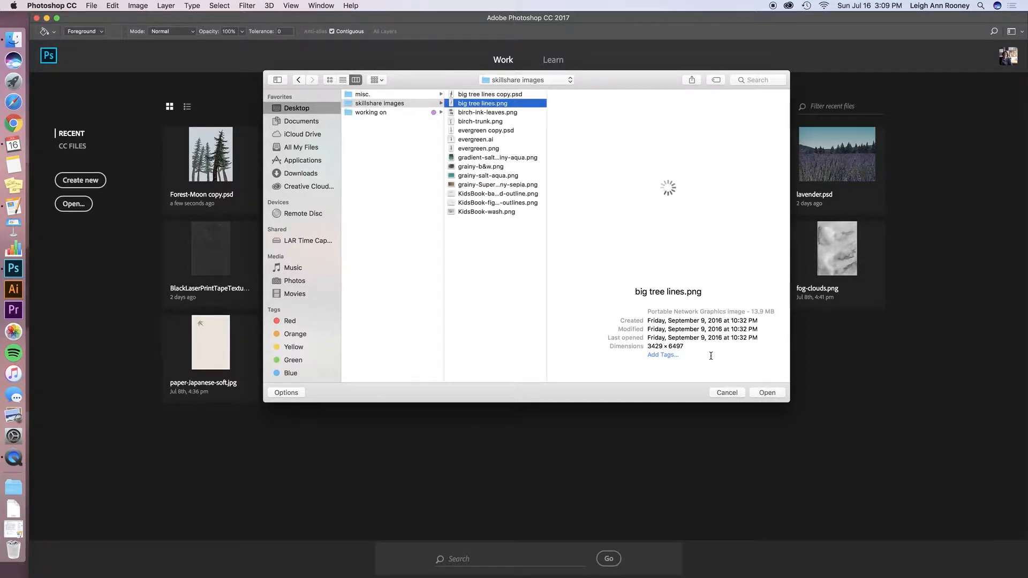
left_click(766, 392)
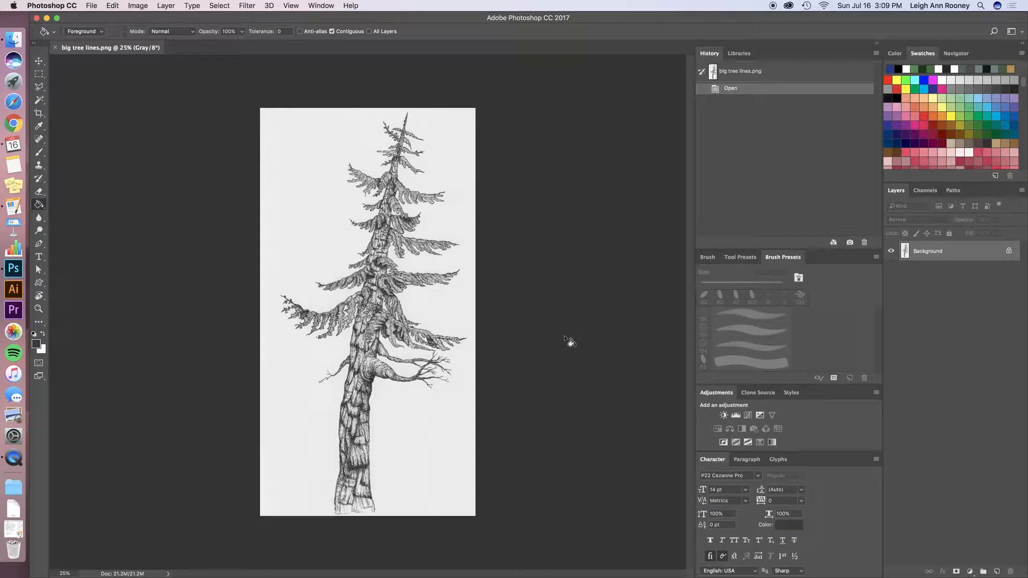
Step: Switch to Finder, locate big tree lines.png in the Desktop's skillshare images folder, and return to Photoshop
left_click(14, 39)
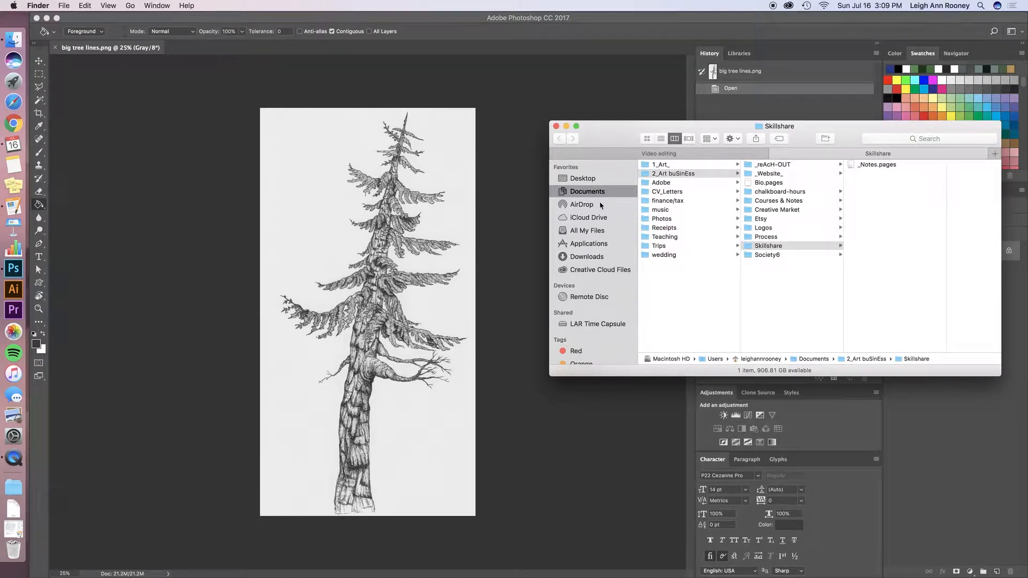
left_click(593, 179)
left_click(715, 174)
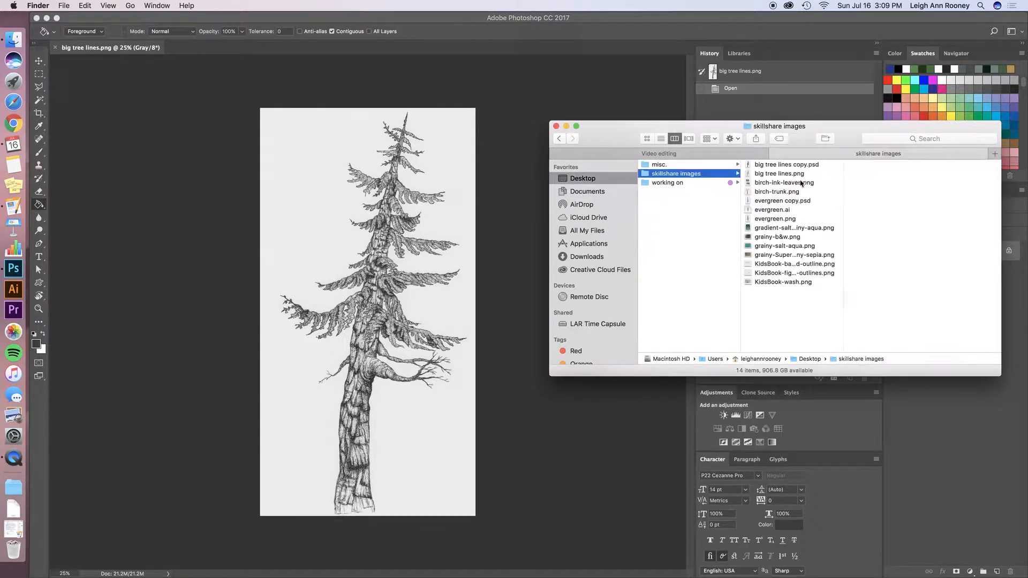
left_click(783, 175)
left_click_drag(783, 177, 803, 237)
left_click(487, 75)
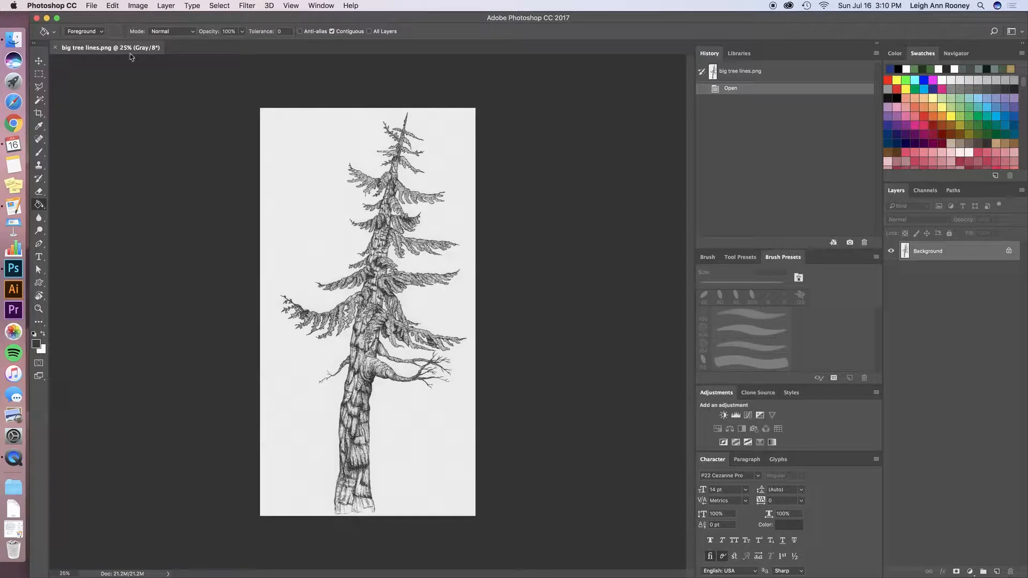
left_click(92, 5)
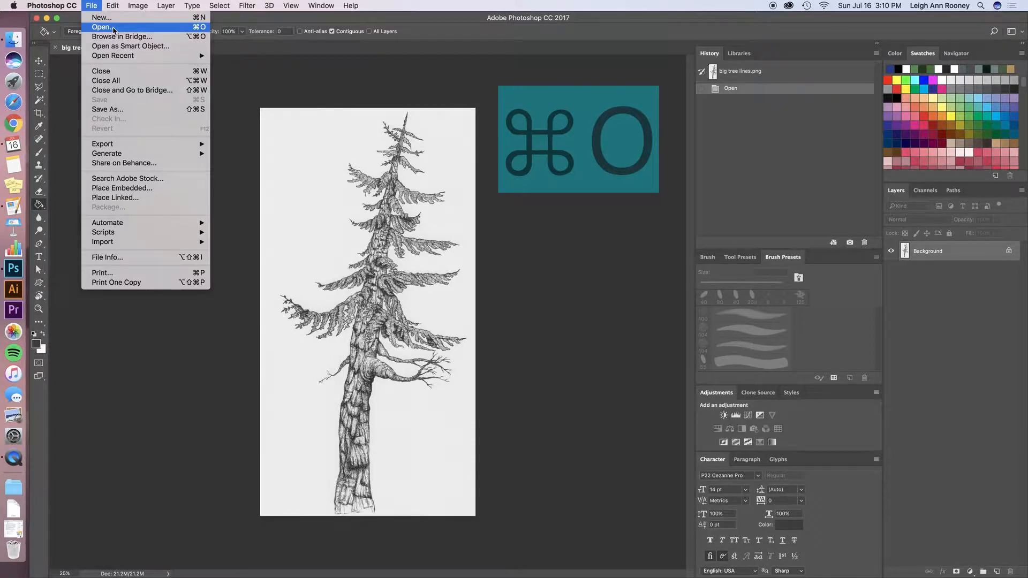
left_click(128, 27)
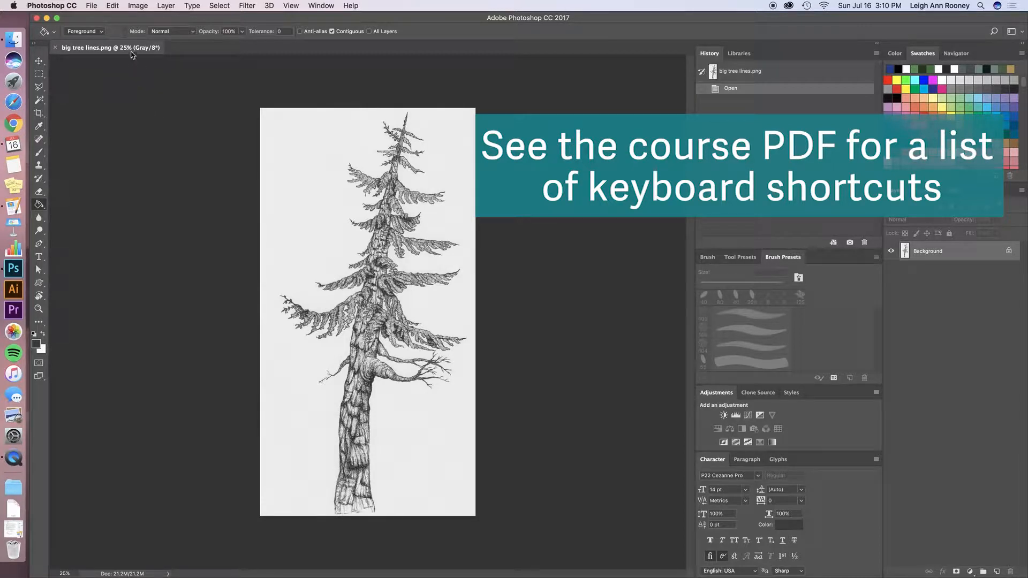
Step: Duplicate the image as "big tree lines copy" and close the original big tree lines.png
left_click(136, 6)
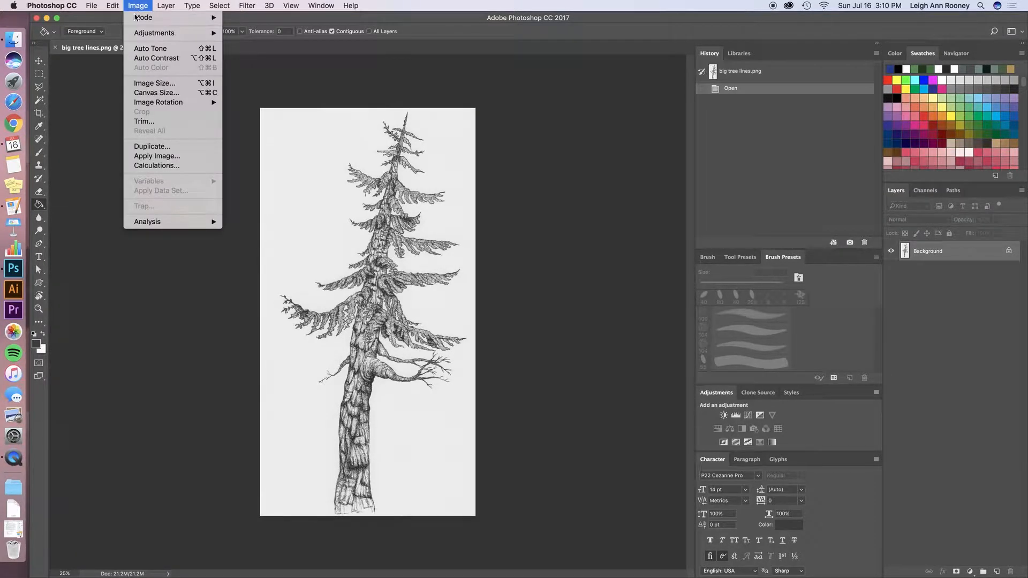
left_click(152, 146)
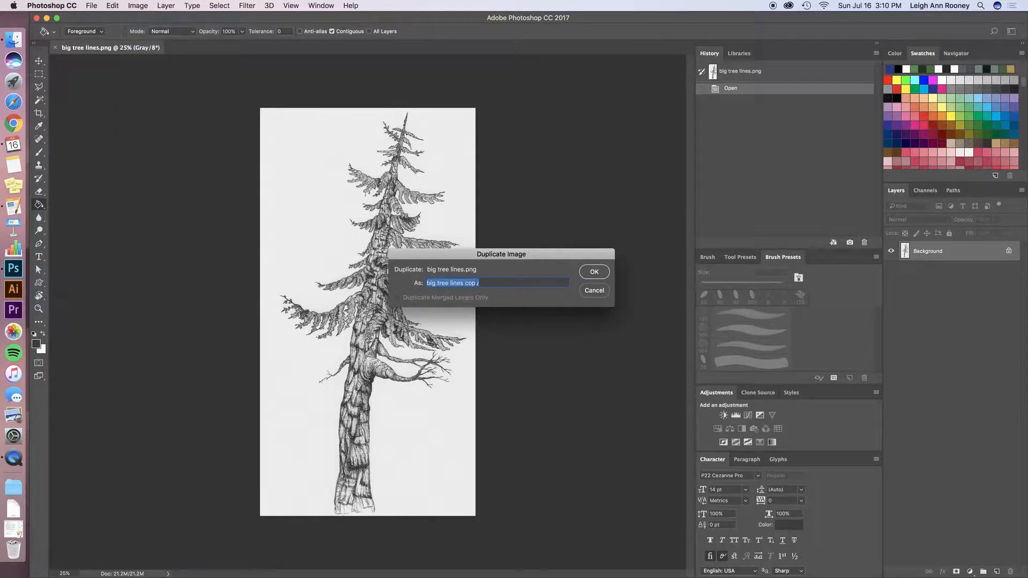
left_click(594, 272)
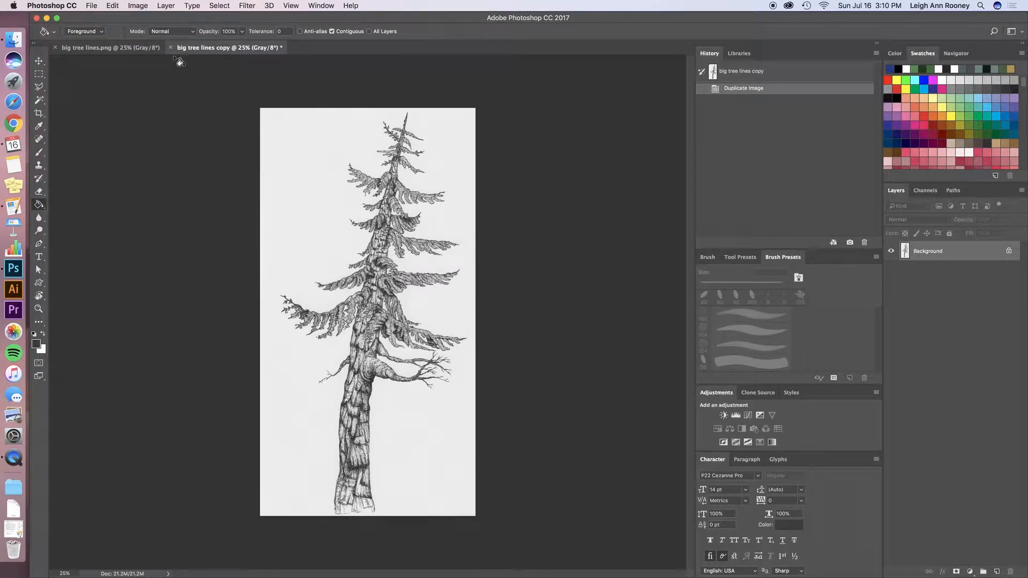
left_click(78, 48)
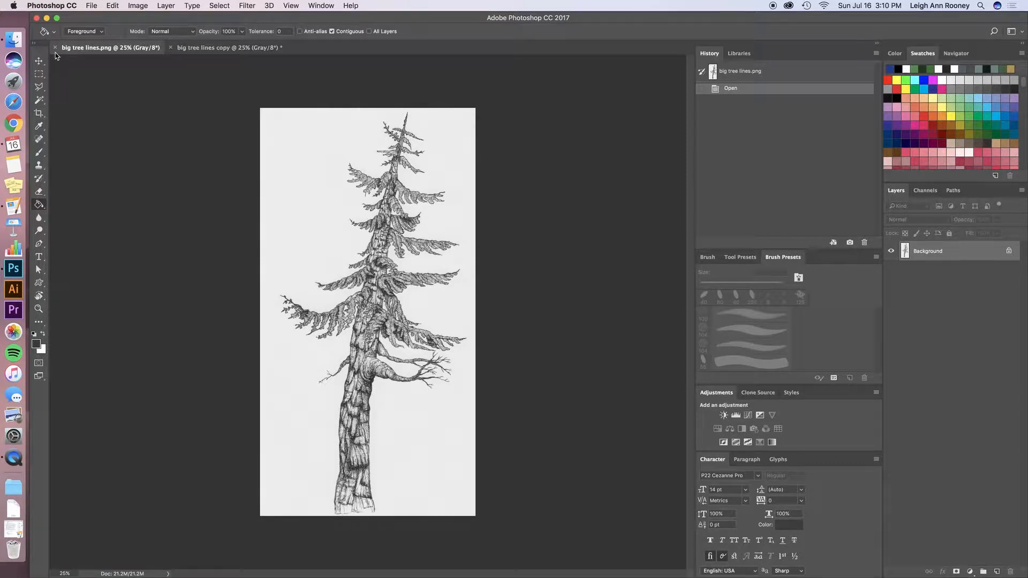
left_click(55, 48)
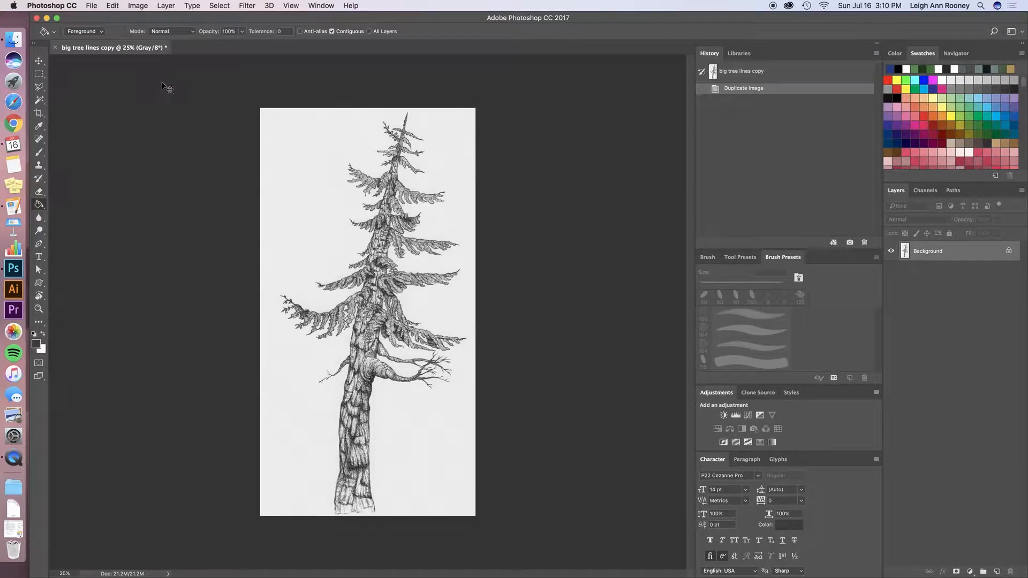
Step: Apply a Levels adjustment to the tree drawing with input black 50, midtone 0.85 and white 206
key("super+equal")
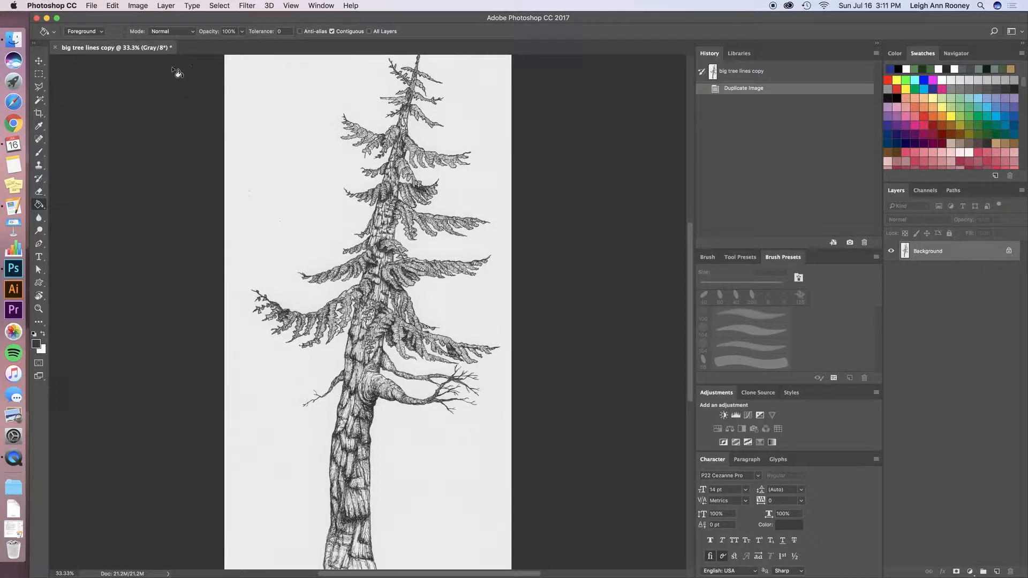
left_click(137, 4)
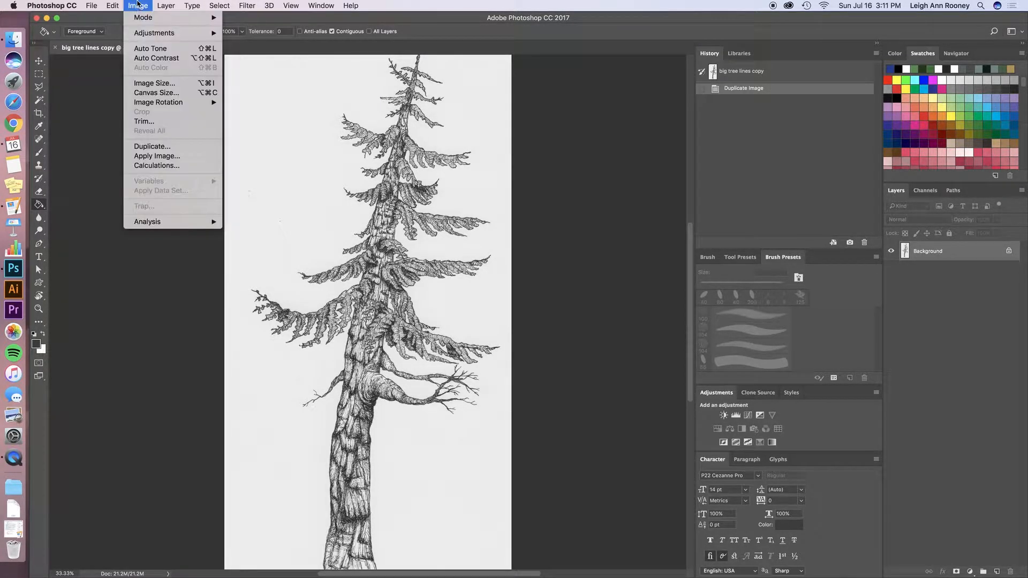
mouse_move(218, 33)
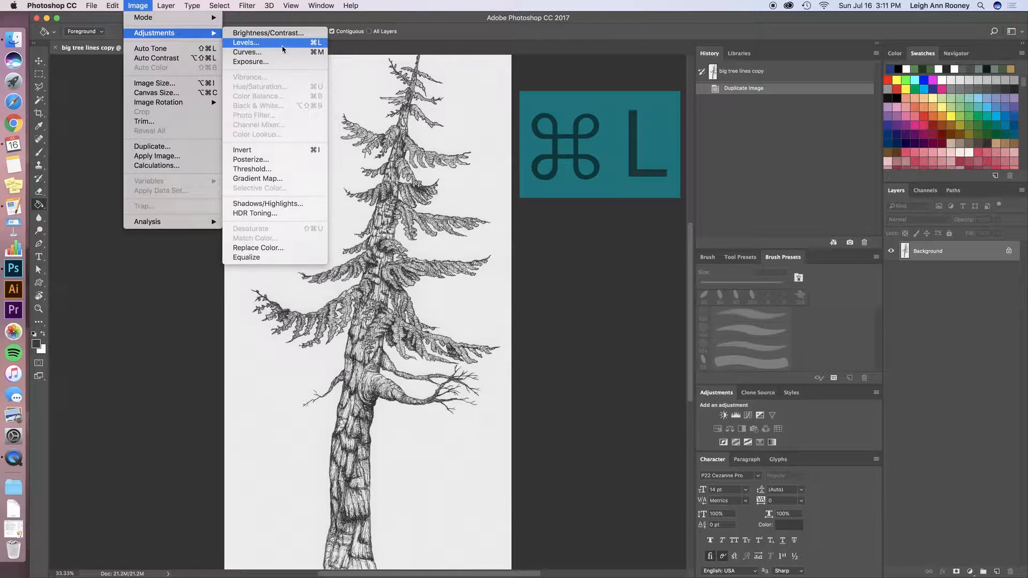
left_click(309, 48)
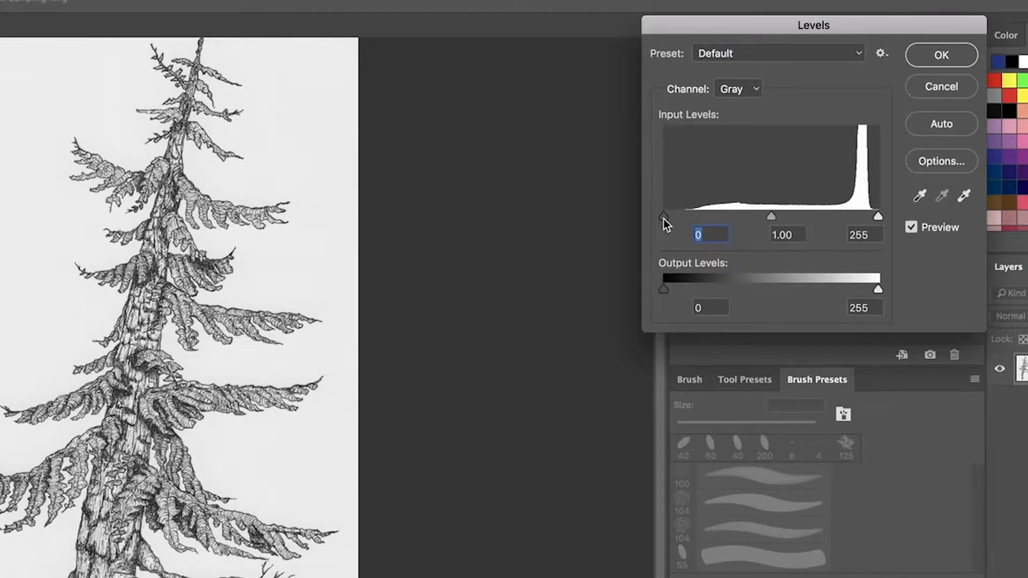
left_click_drag(663, 219, 706, 217)
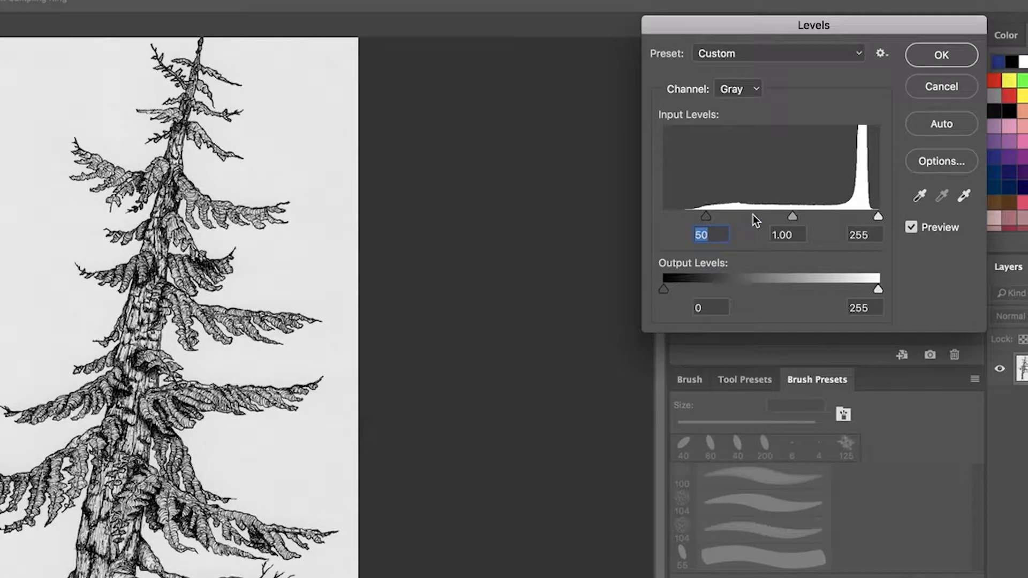
left_click_drag(877, 217, 841, 218)
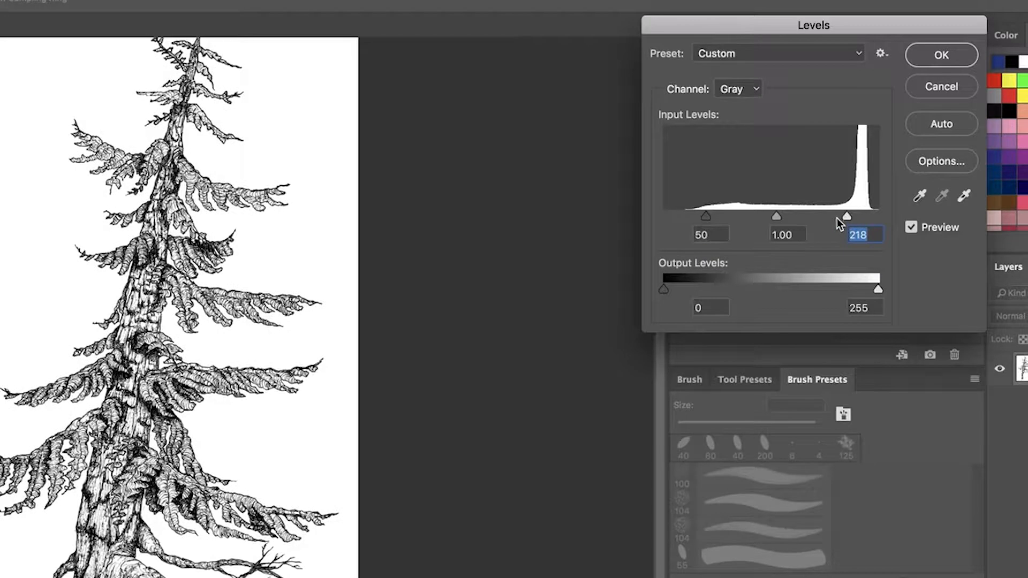
left_click_drag(776, 218, 780, 217)
scroll(488, 270, "up", 2)
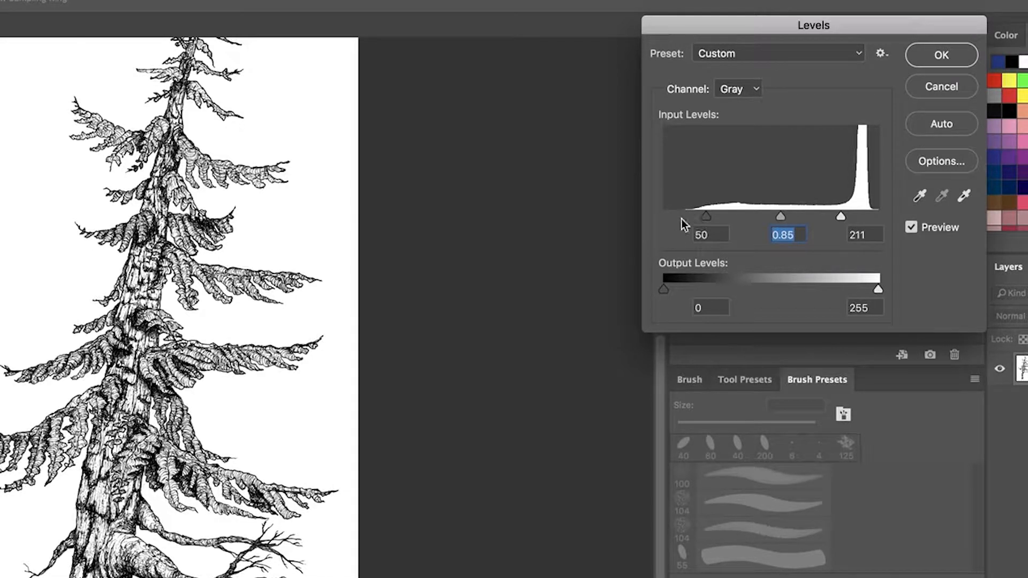
scroll(314, 252, "up", 1)
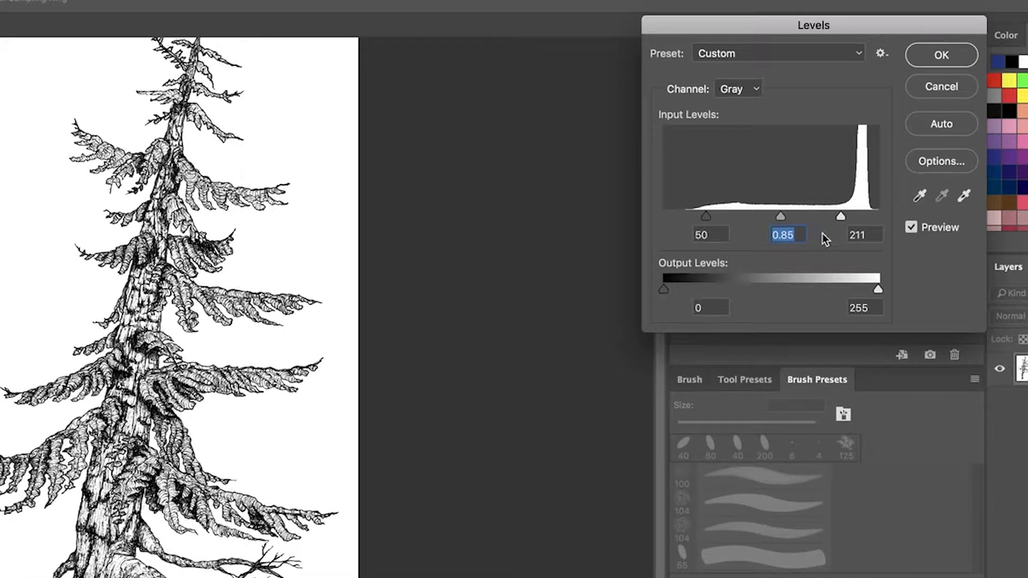
left_click_drag(839, 217, 837, 217)
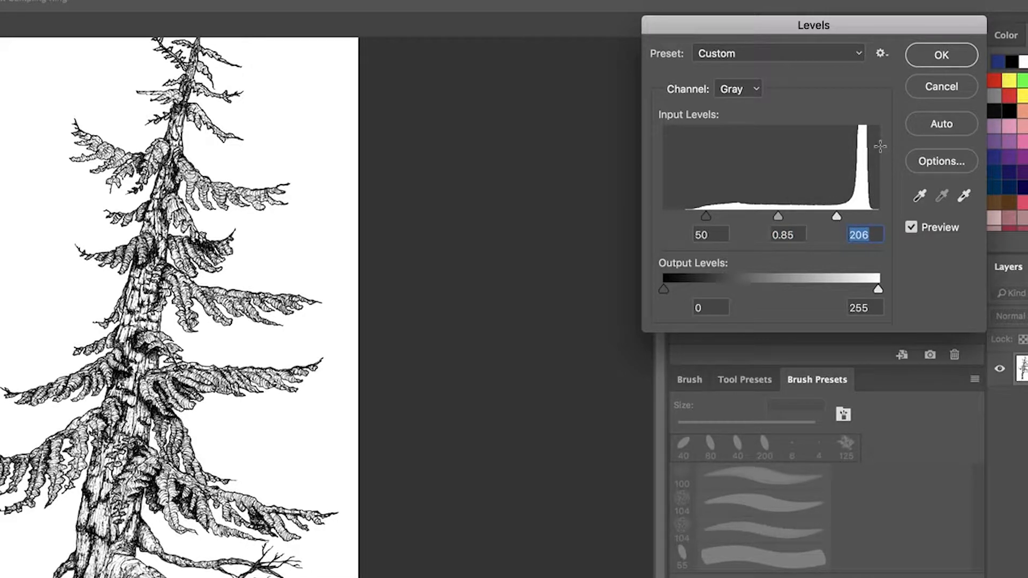
left_click(943, 53)
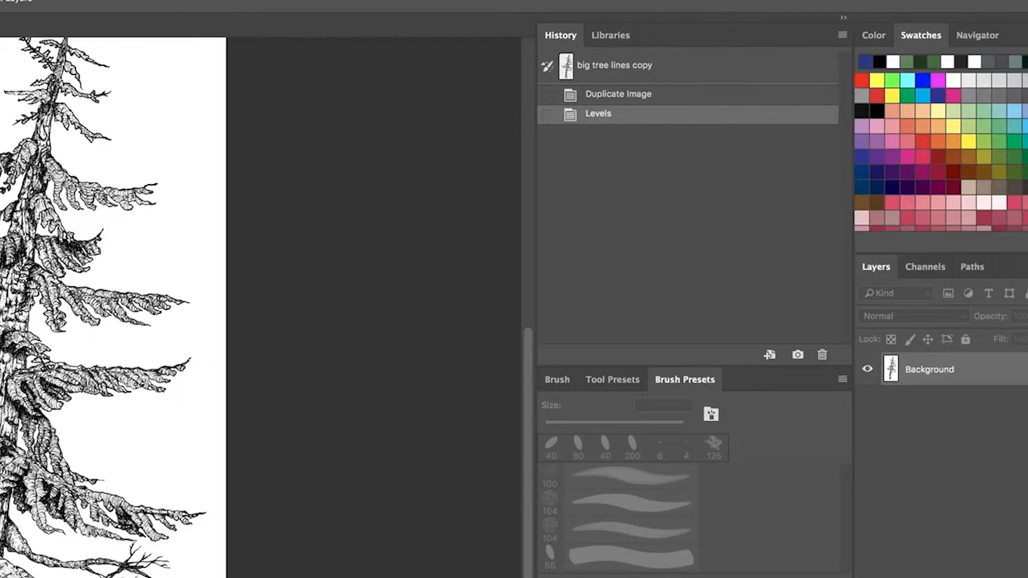
Step: Convert the locked Background into a regular layer, accepting the default blending options
left_click(996, 369)
double_click(997, 368)
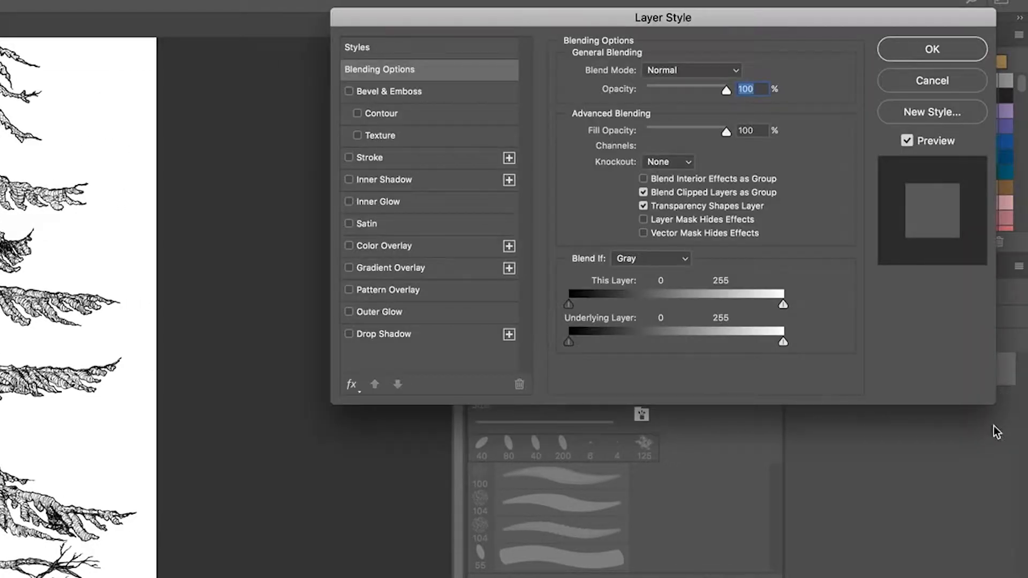
left_click(928, 50)
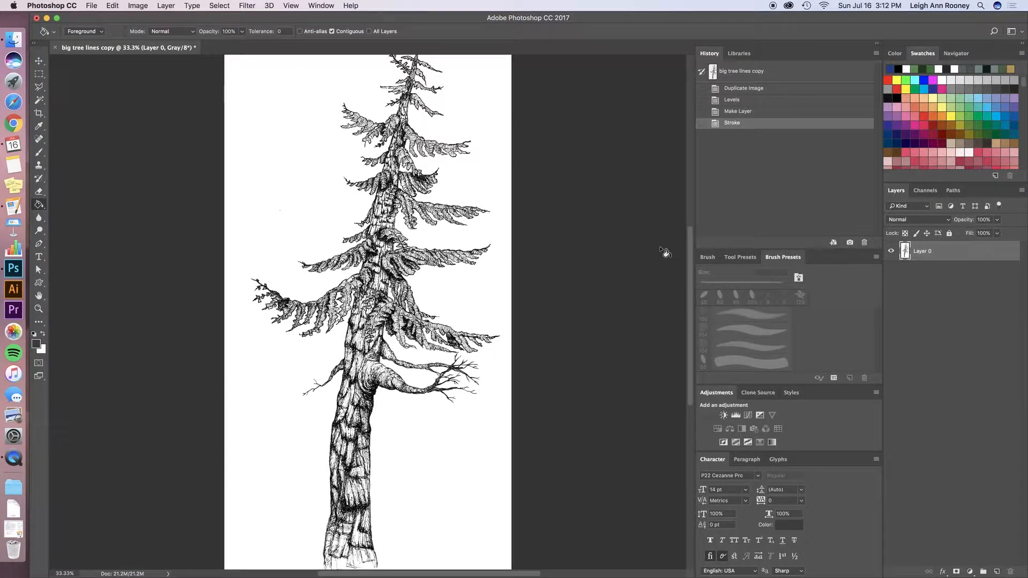
Step: Display the image's channels and make sure its color mode is Grayscale
key("super+0")
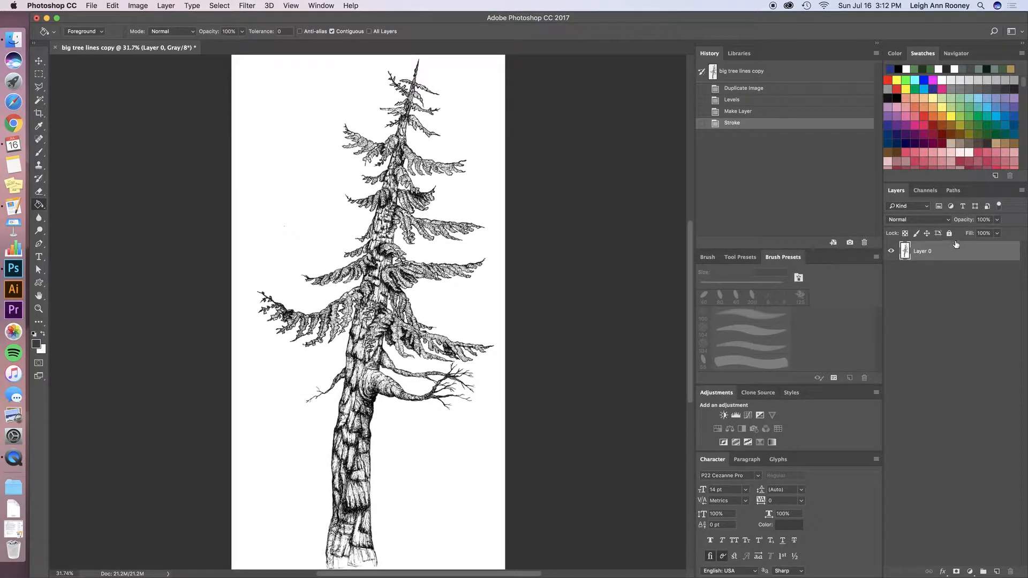
left_click(925, 192)
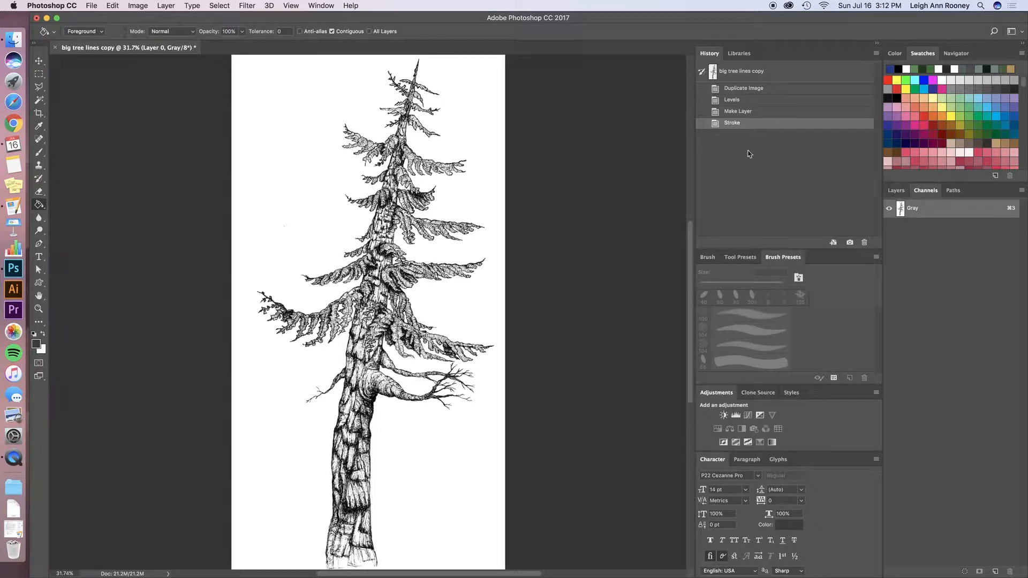
left_click(328, 6)
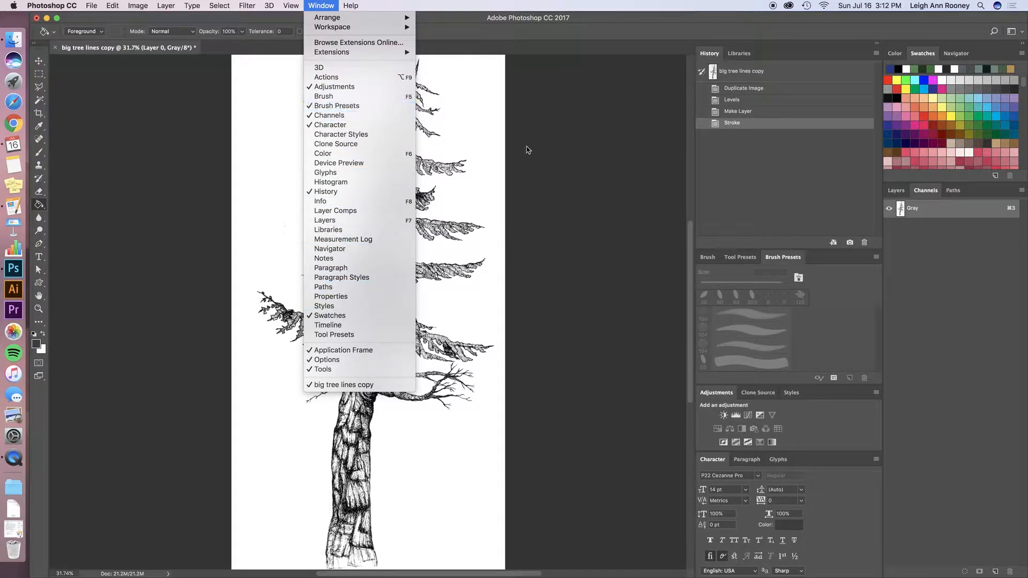
left_click(929, 193)
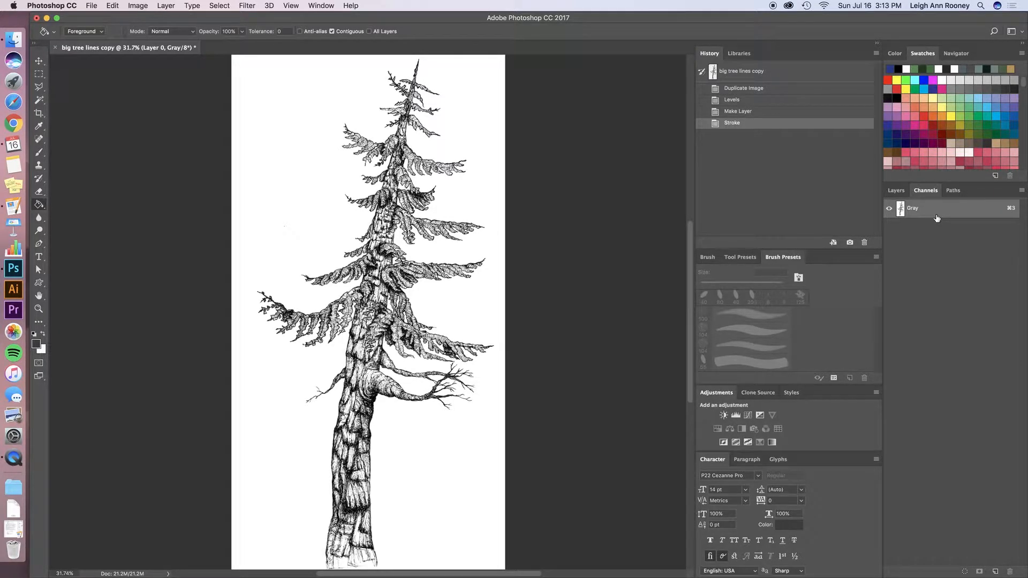
left_click(134, 5)
mouse_move(143, 18)
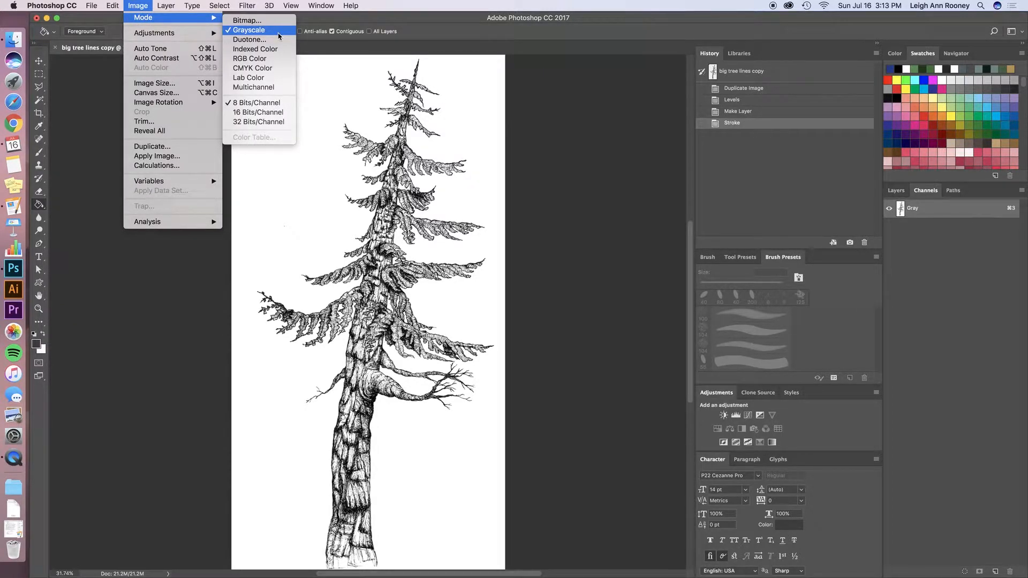
left_click(278, 31)
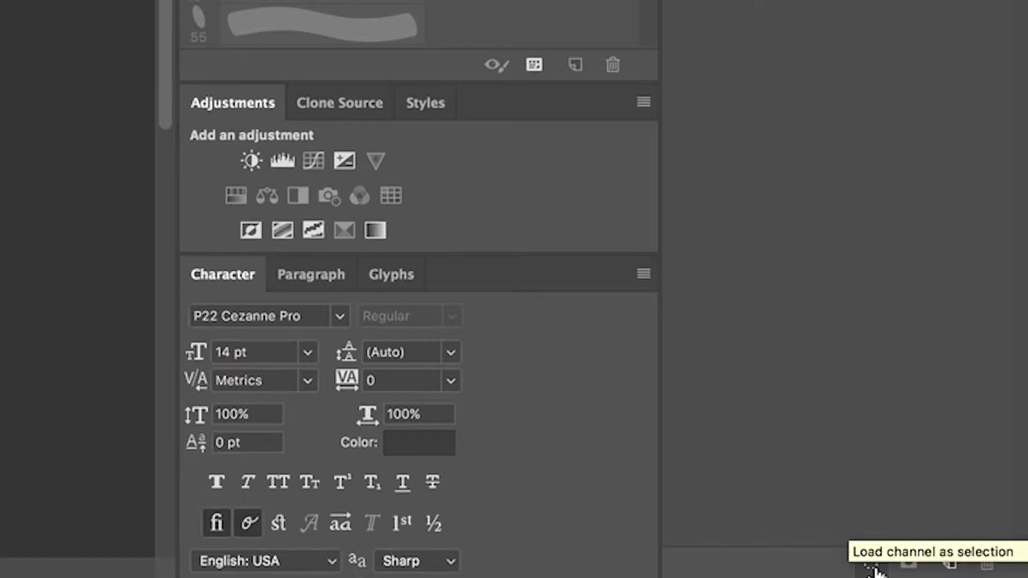
Step: Load the Gray channel as a selection and delete the selected white areas around the tree lines
left_click(875, 570)
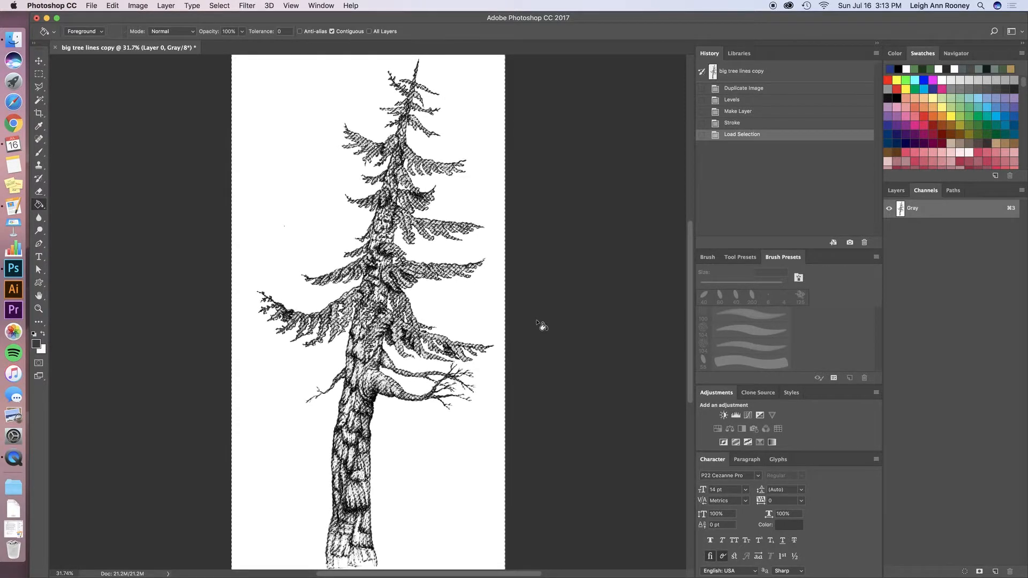
key("Delete")
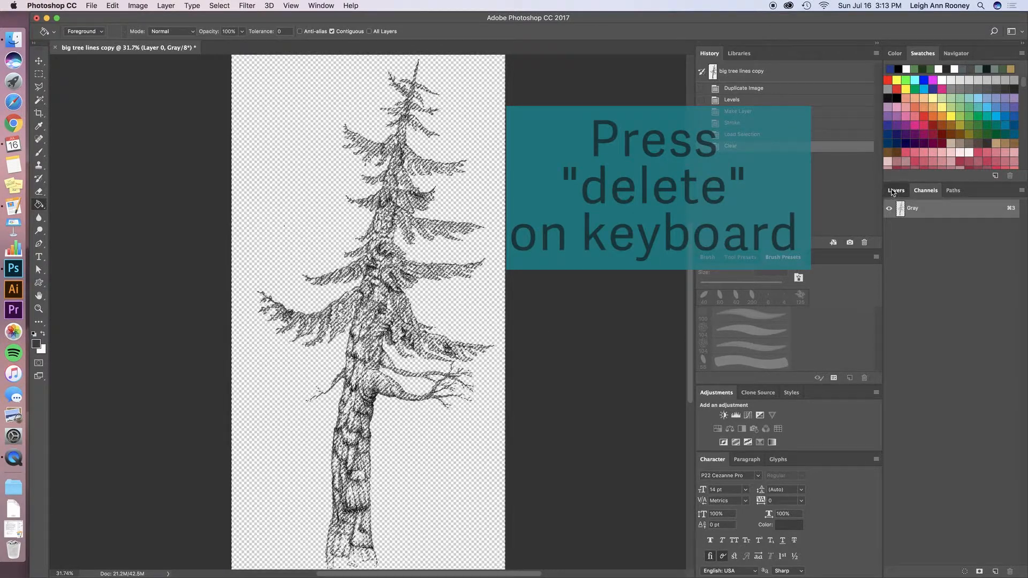
Step: Display the image's layers and clear the active selection around the tree lines
left_click(892, 191)
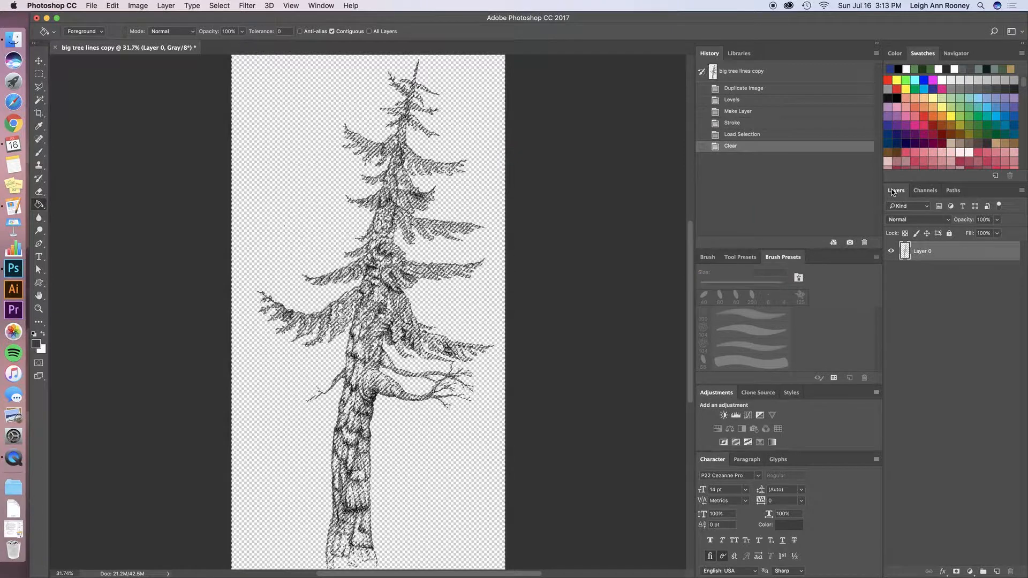
key("super+d")
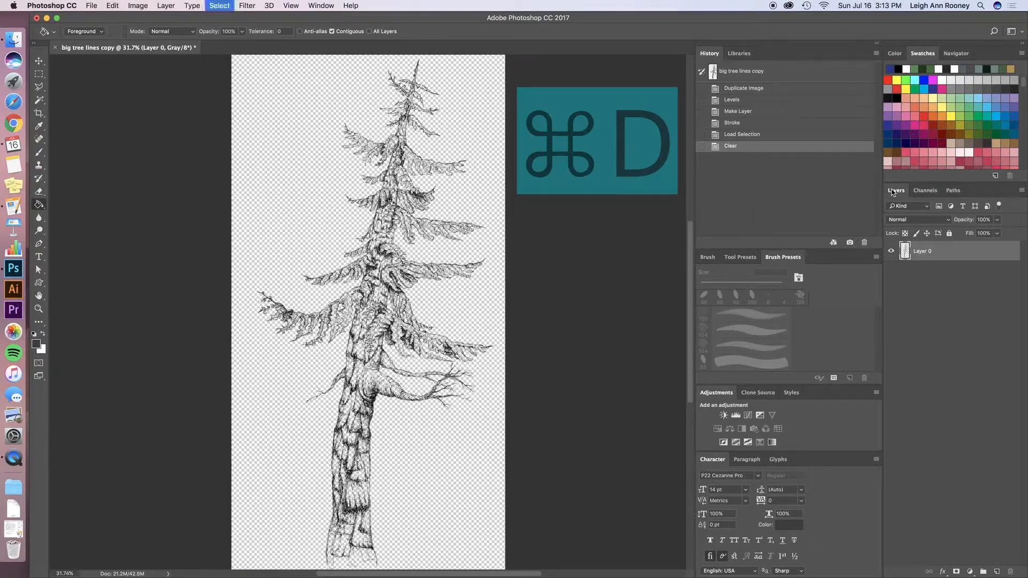
left_click(220, 6)
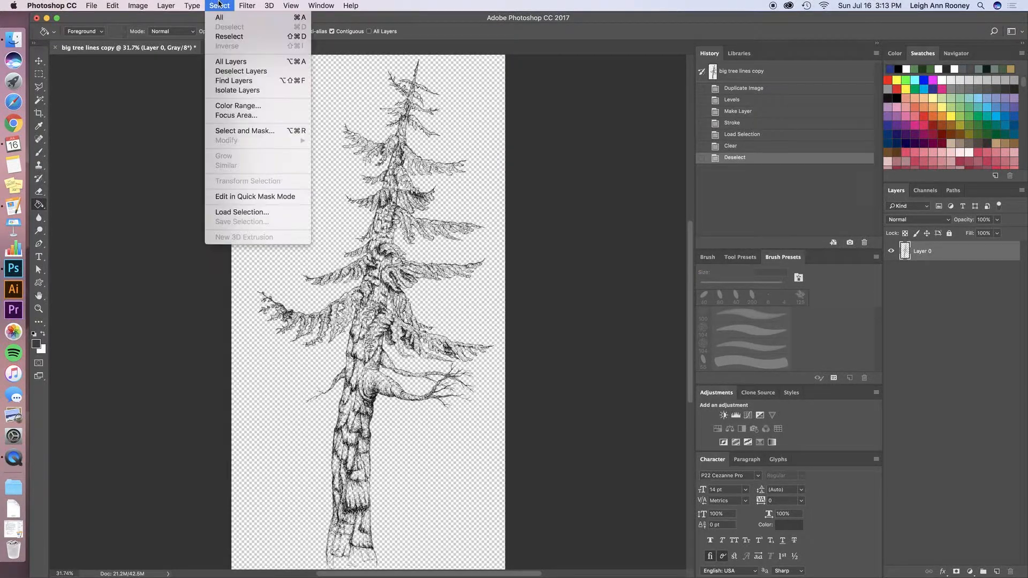
left_click(566, 175)
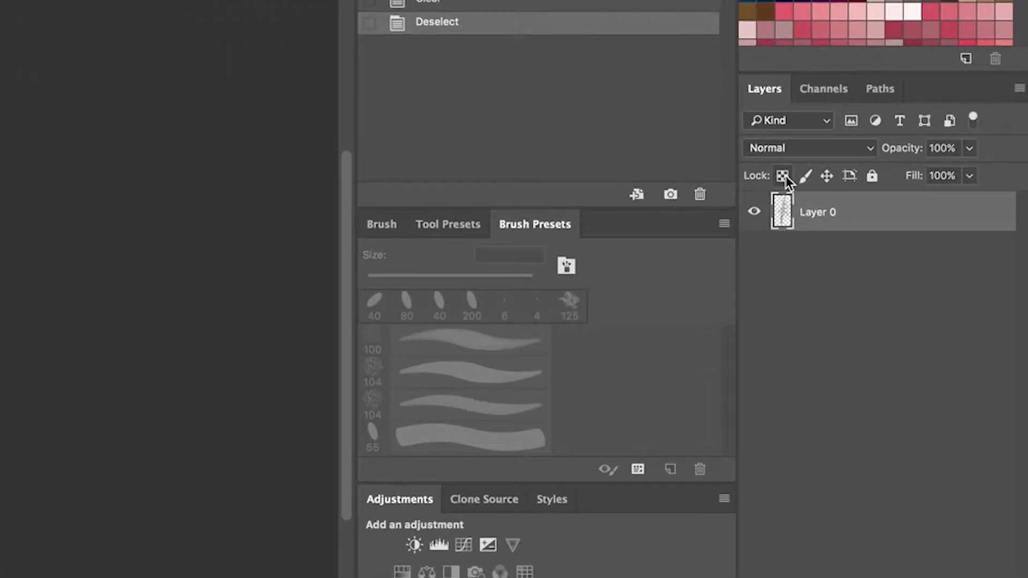
Step: Lock the transparent pixels of the tree layer and fill its lines with Black in Normal mode at 100% opacity
left_click(783, 176)
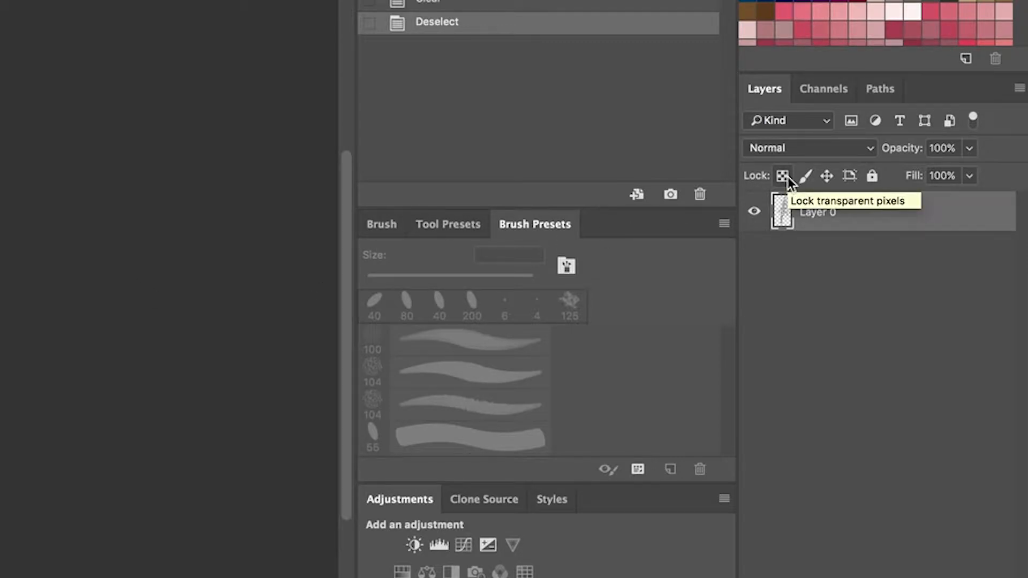
left_click(784, 177)
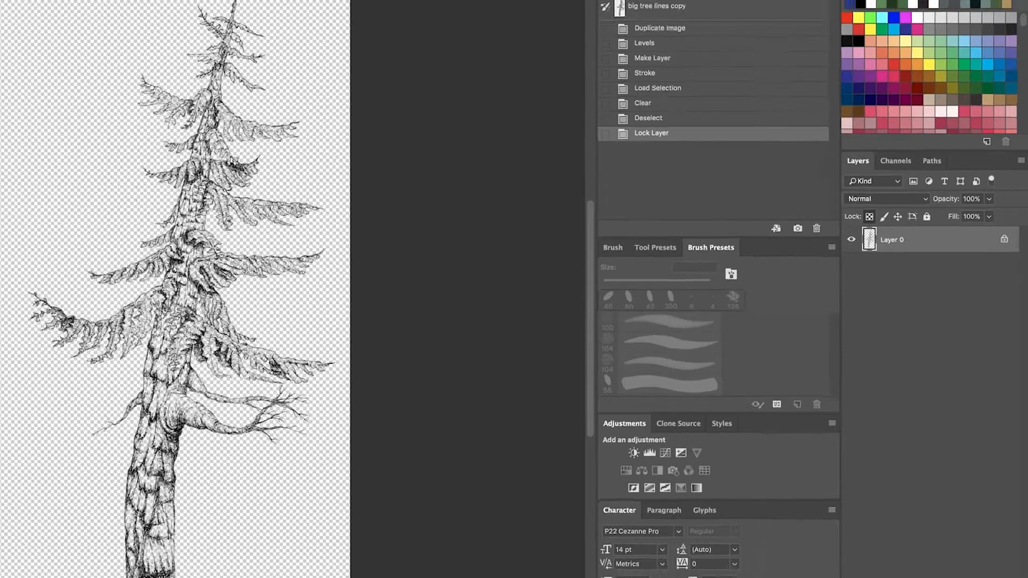
left_click(112, 6)
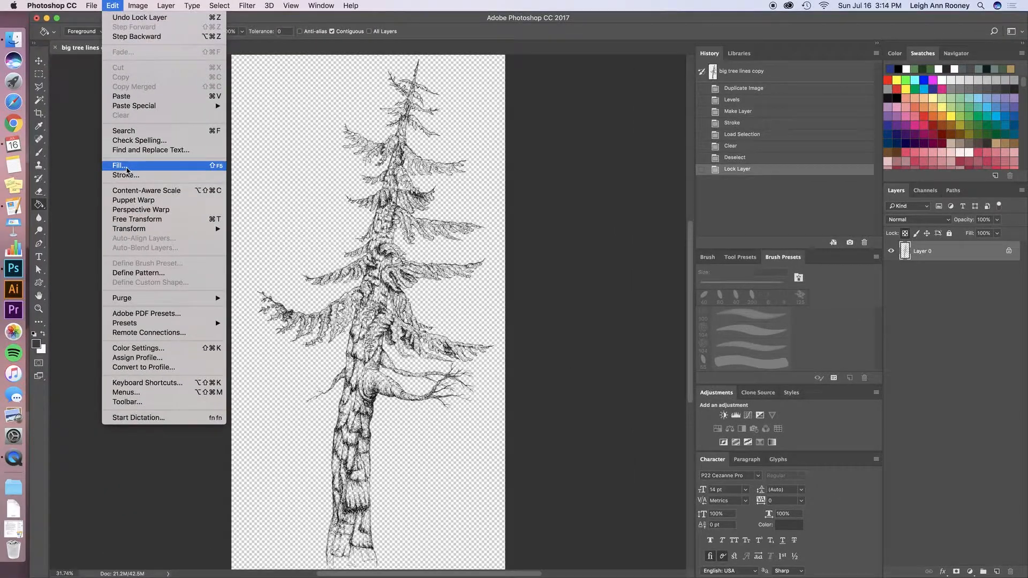
left_click(140, 167)
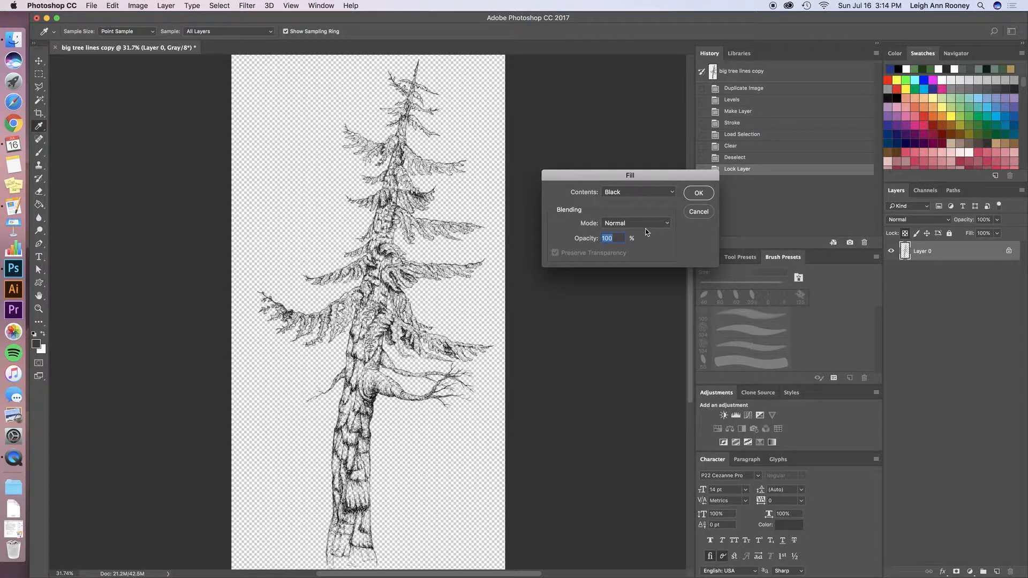
left_click(636, 194)
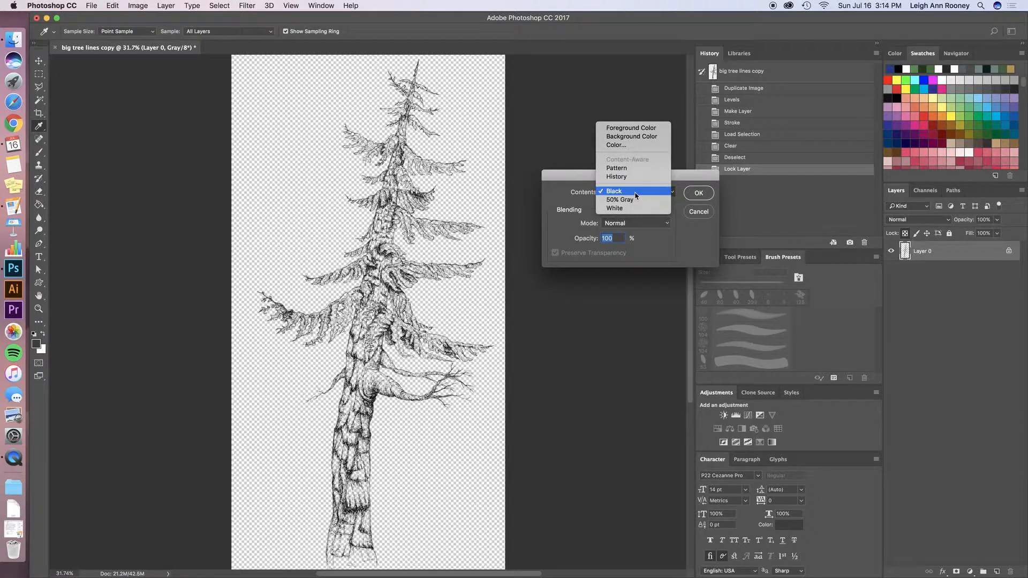
left_click(557, 193)
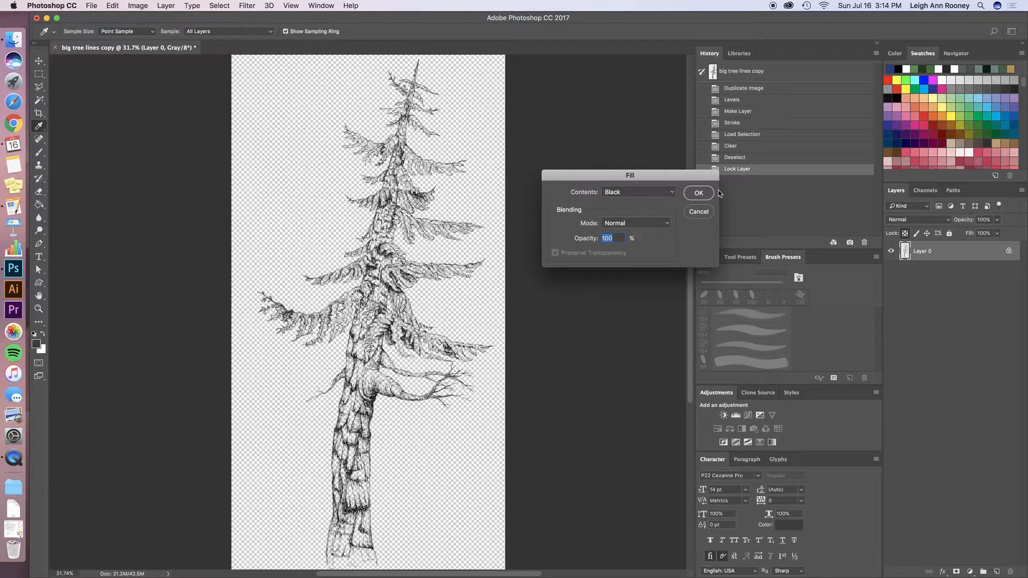
left_click(691, 195)
Step: Create a new layer and place it beneath the tree drawing layer
key("g")
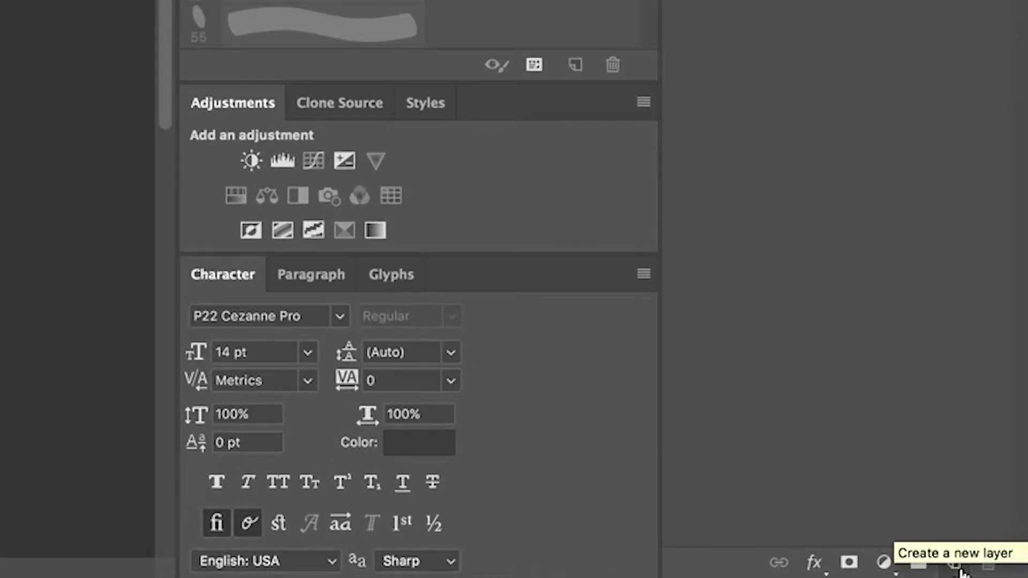
left_click(959, 568)
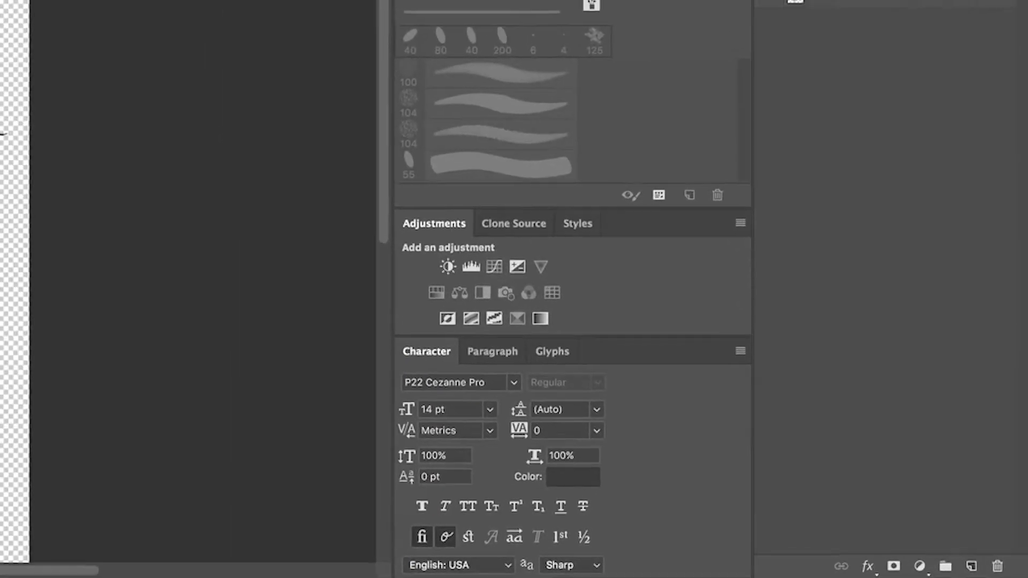
left_click_drag(867, 37, 929, 276)
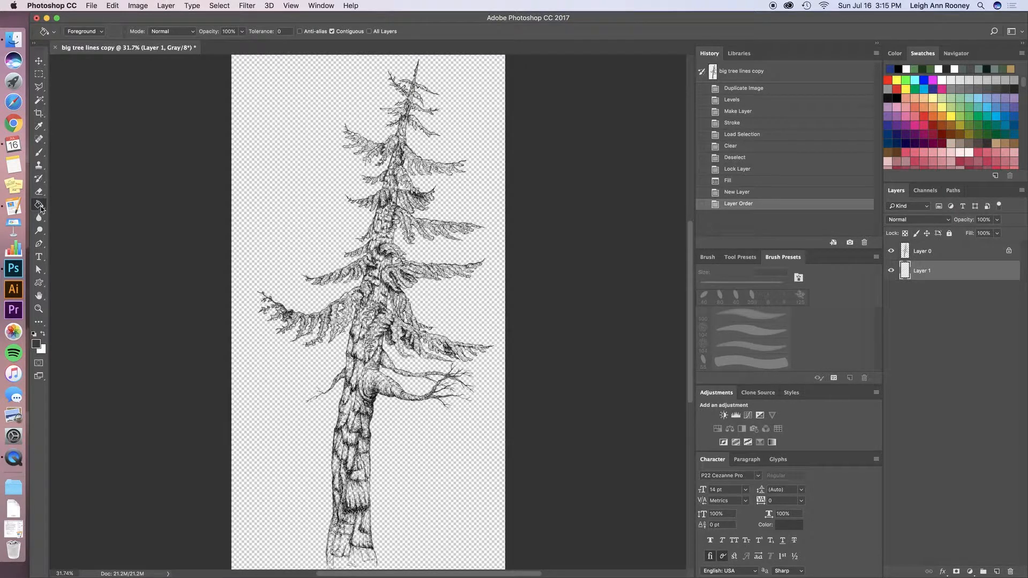
Step: Reset the colors to default, swap them so white is the foreground, and fill the new layer with the Paint Bucket Tool
left_click(39, 206)
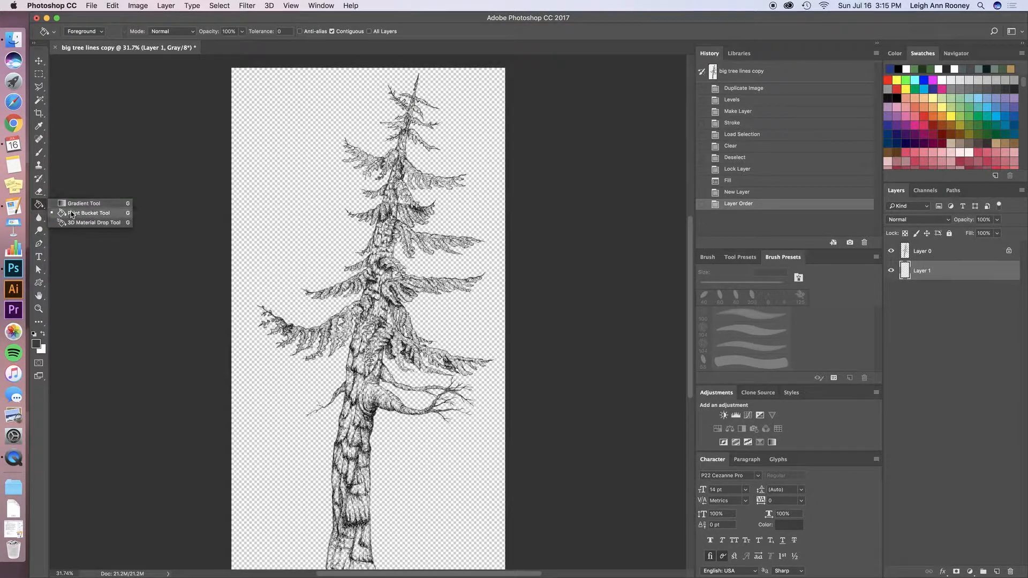
left_click(75, 213)
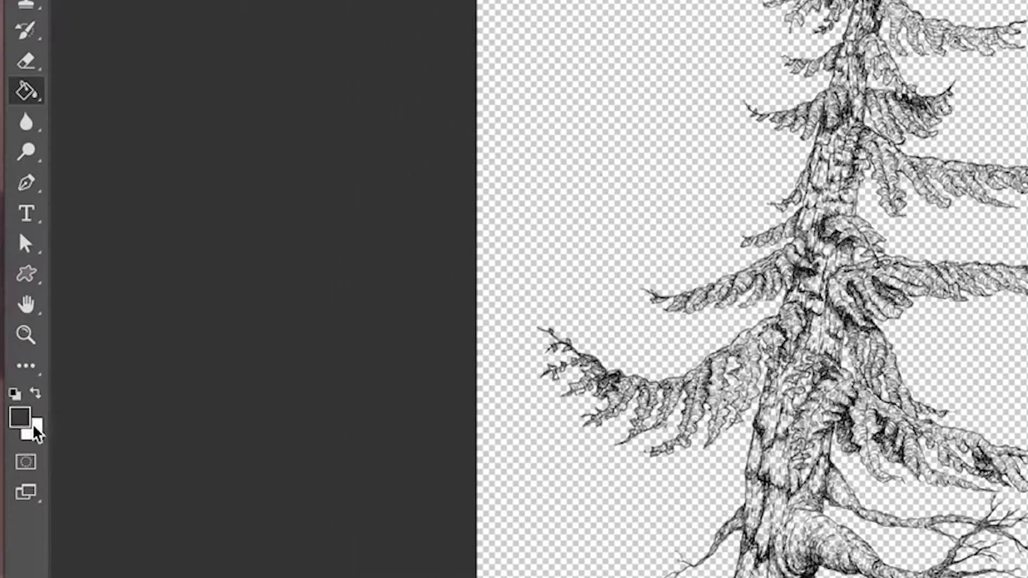
left_click(16, 398)
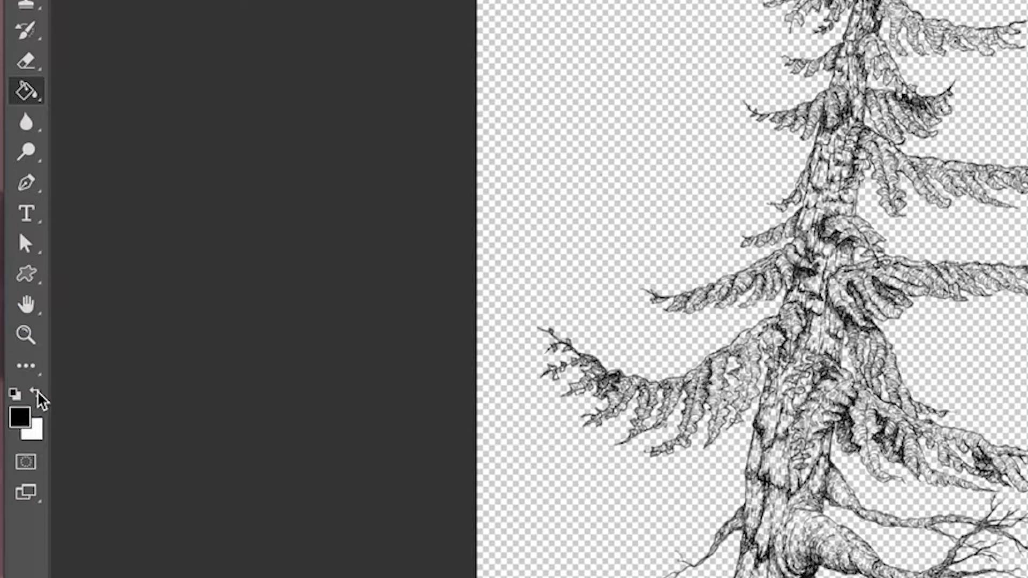
left_click(37, 394)
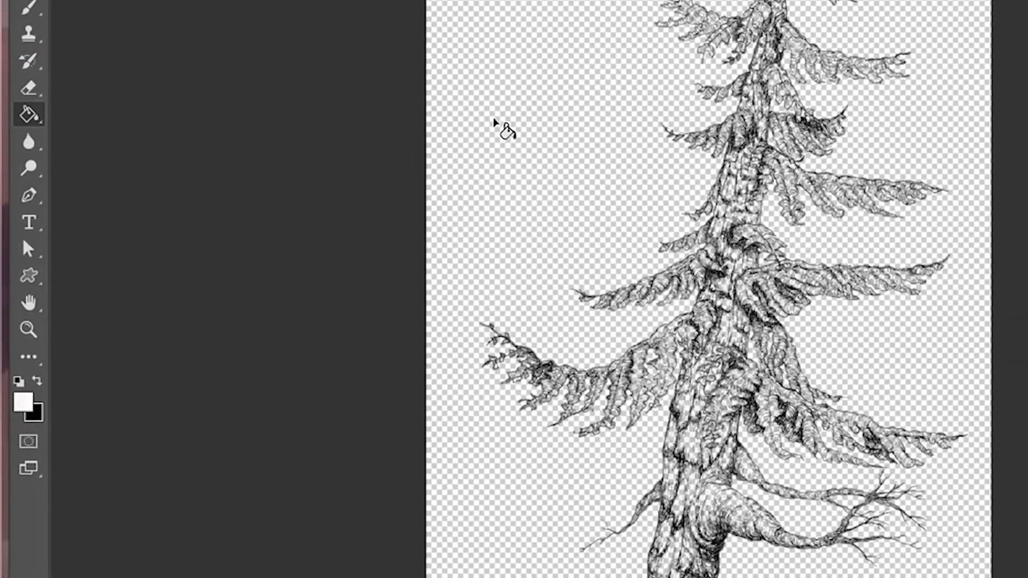
left_click(504, 129)
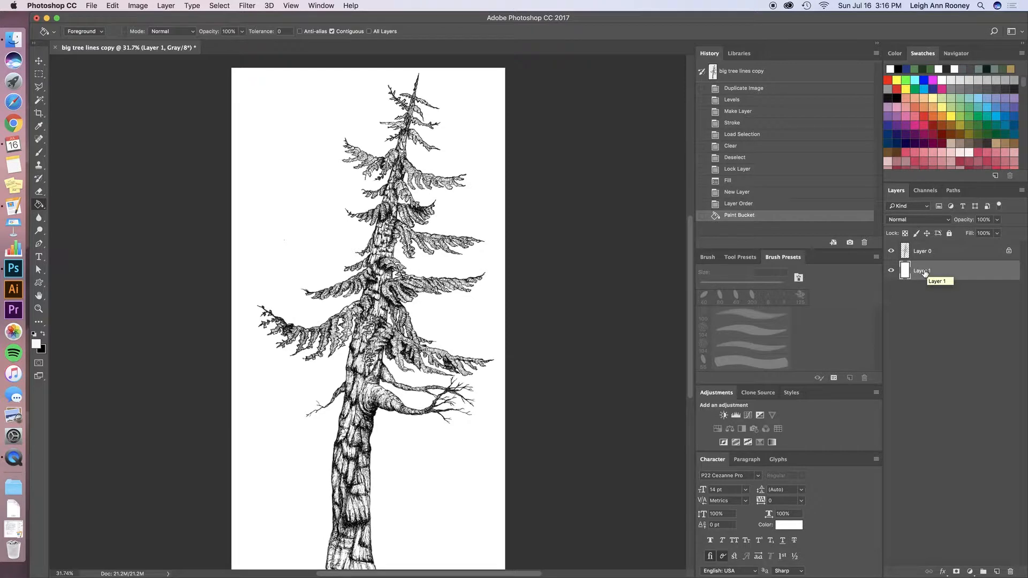
Step: Rename the white-filled layer as "background - white"
double_click(921, 271)
type("background - white")
key("Return")
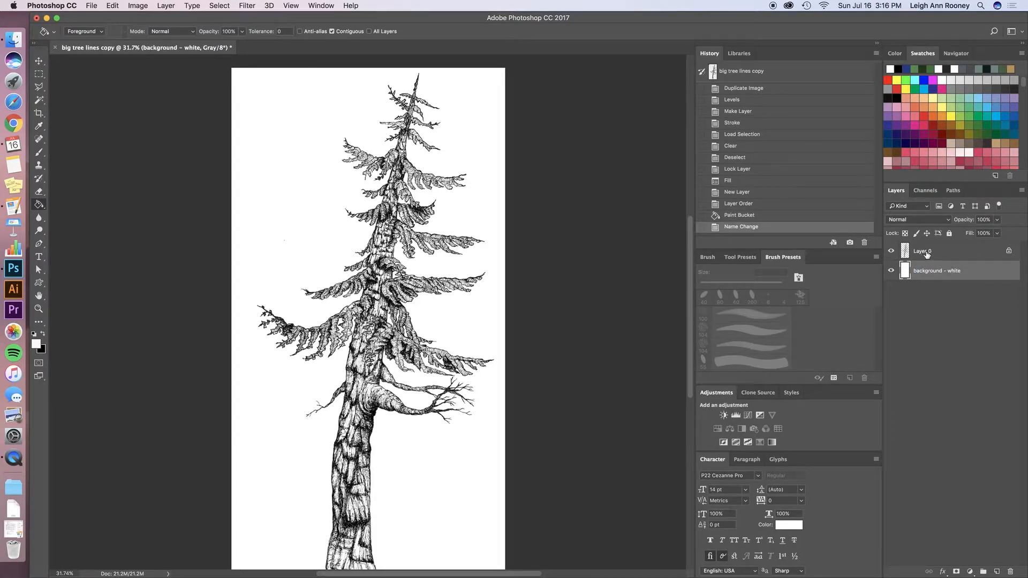
Step: Rename the tree drawing layer as "line work"
double_click(927, 251)
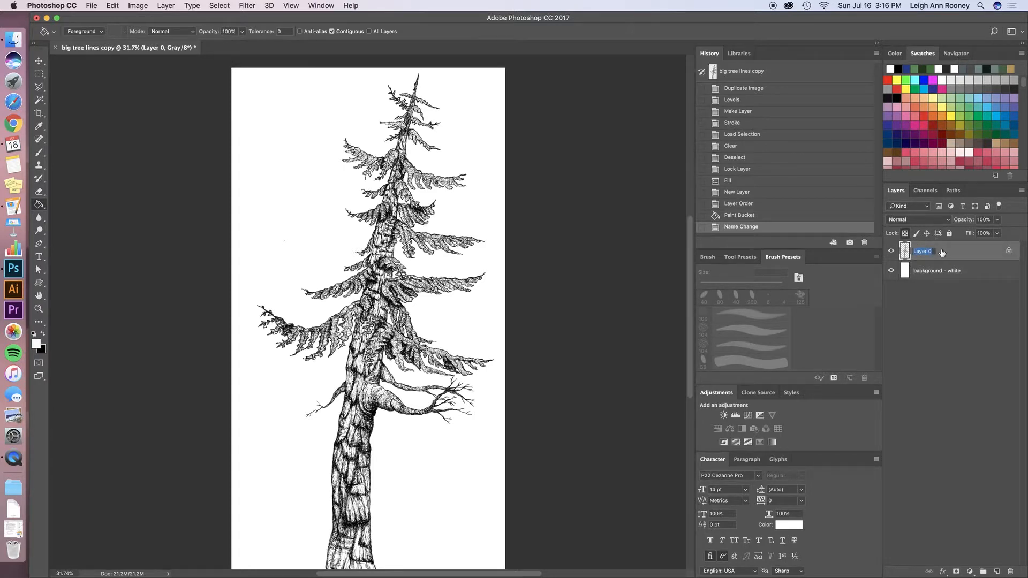
key("BackSpace")
type("line work")
key("Return")
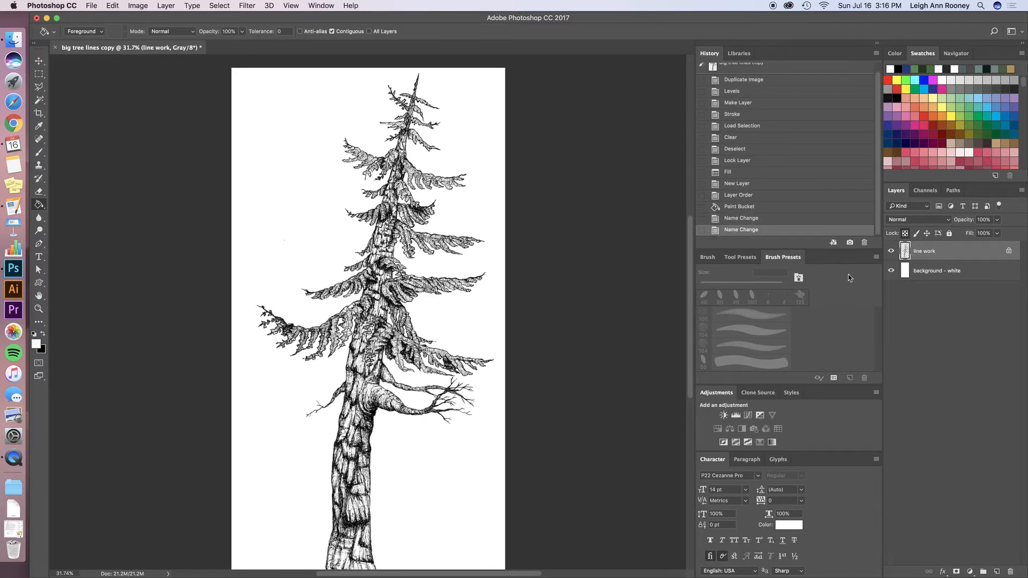